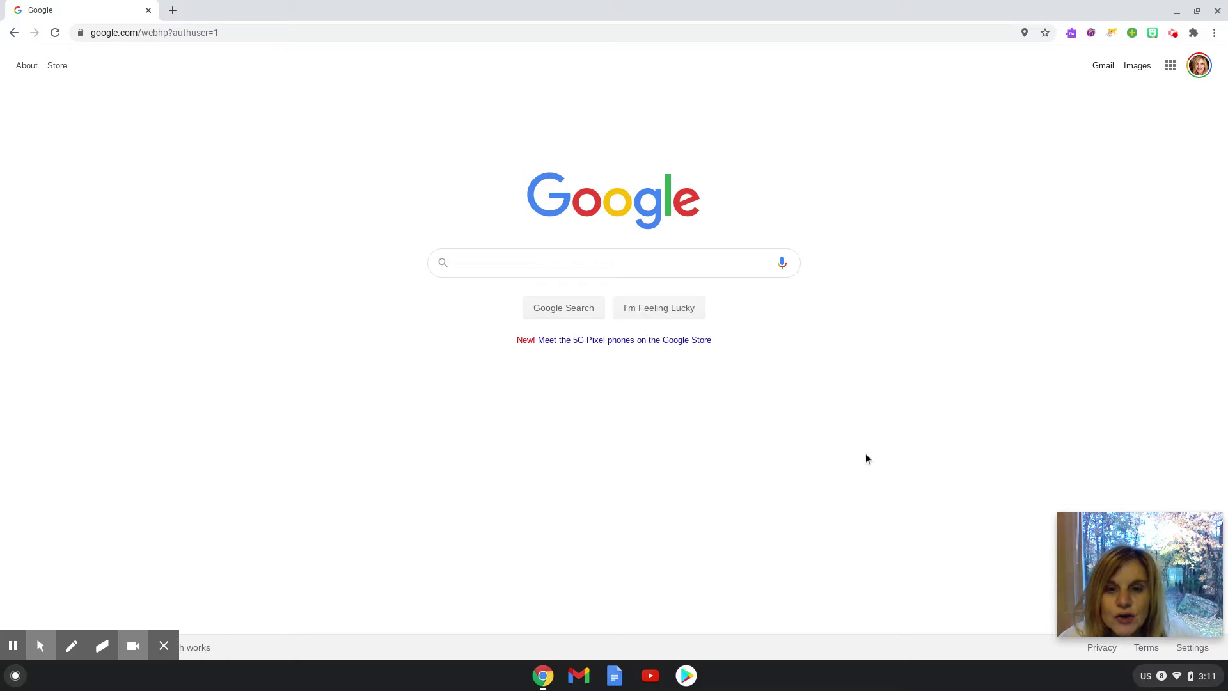
- Bring up the quick settings and notification panel from the shelf's clock area
{"action": "mouse_move", "coordinate": [1168, 632]}
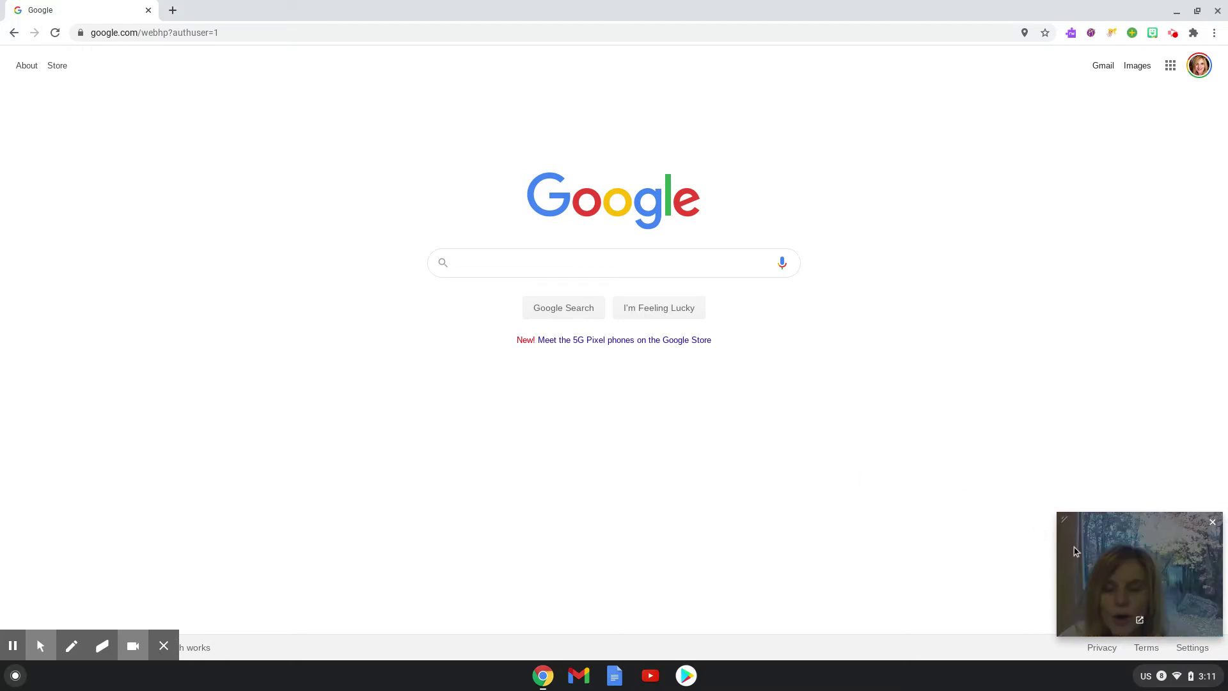
{"action": "left_click", "coordinate": [1208, 682]}
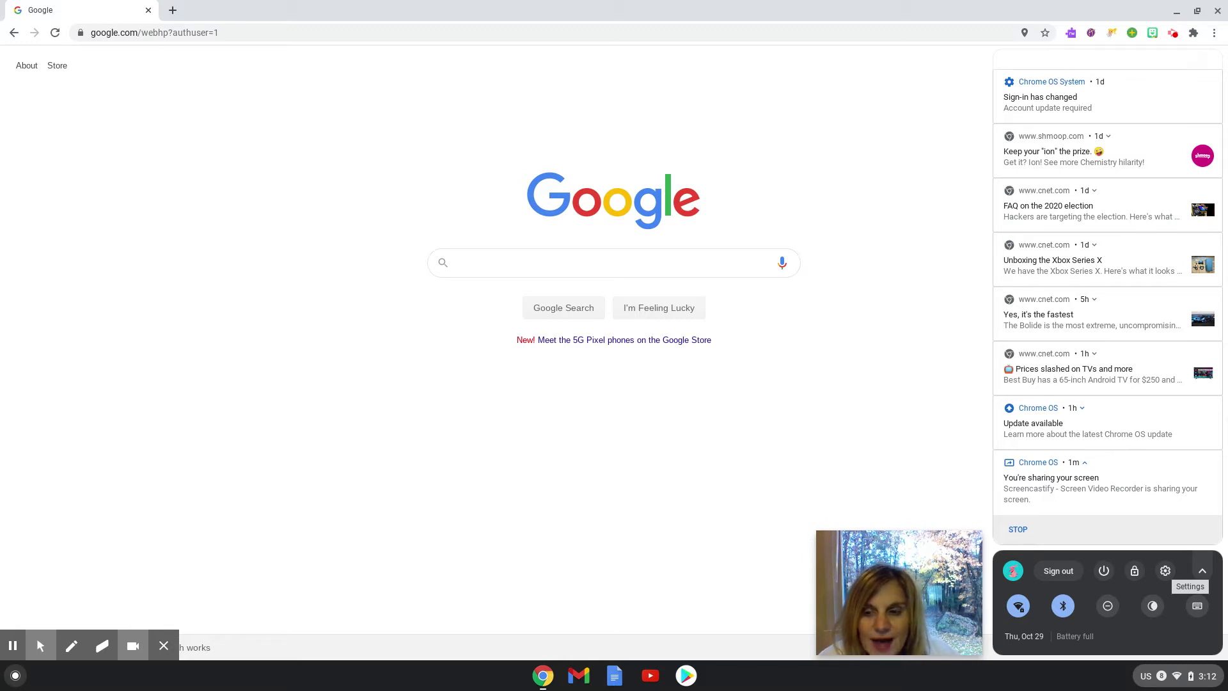
- Launch Chrome OS Settings from the gear icon in quick settings
{"action": "left_click", "coordinate": [1166, 571]}
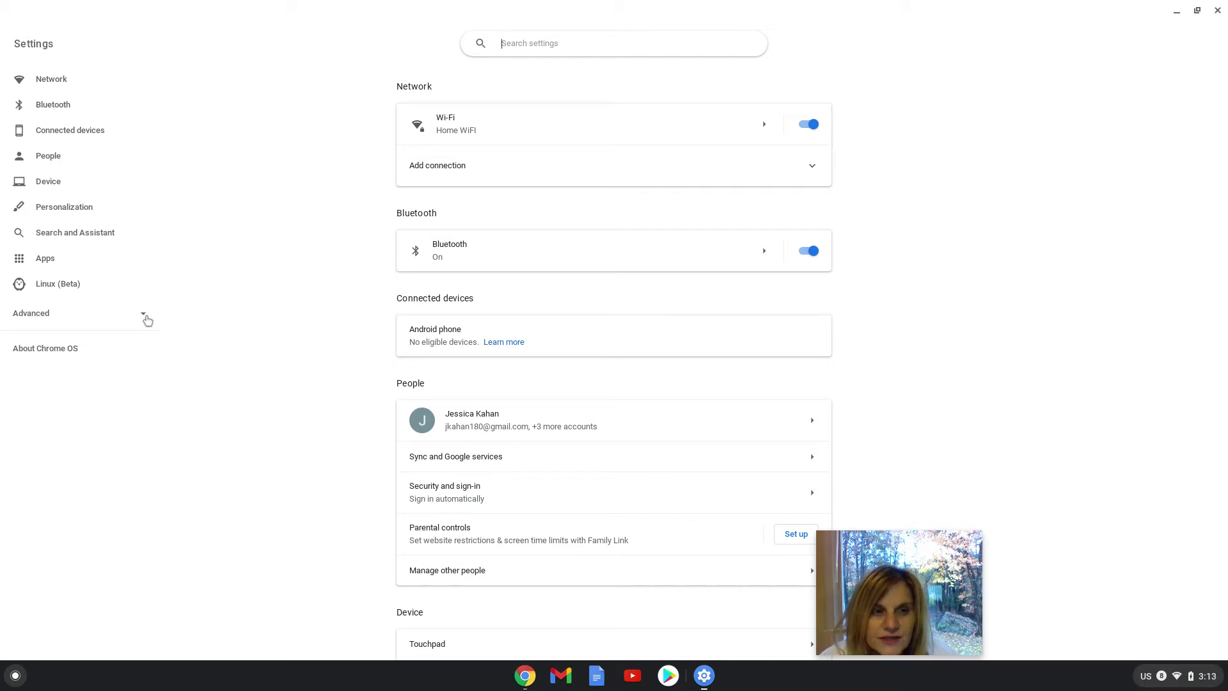
- Expand Advanced in the Settings sidebar and jump to Languages and input
{"action": "left_click", "coordinate": [145, 314]}
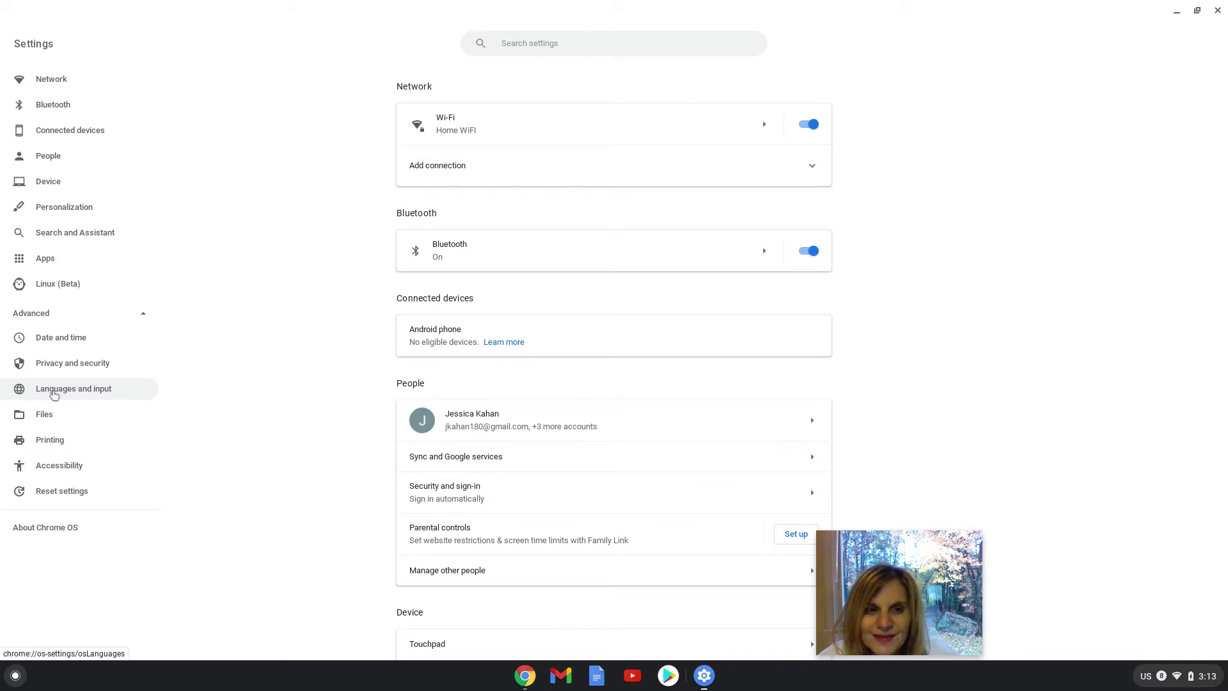
{"action": "left_click", "coordinate": [54, 394]}
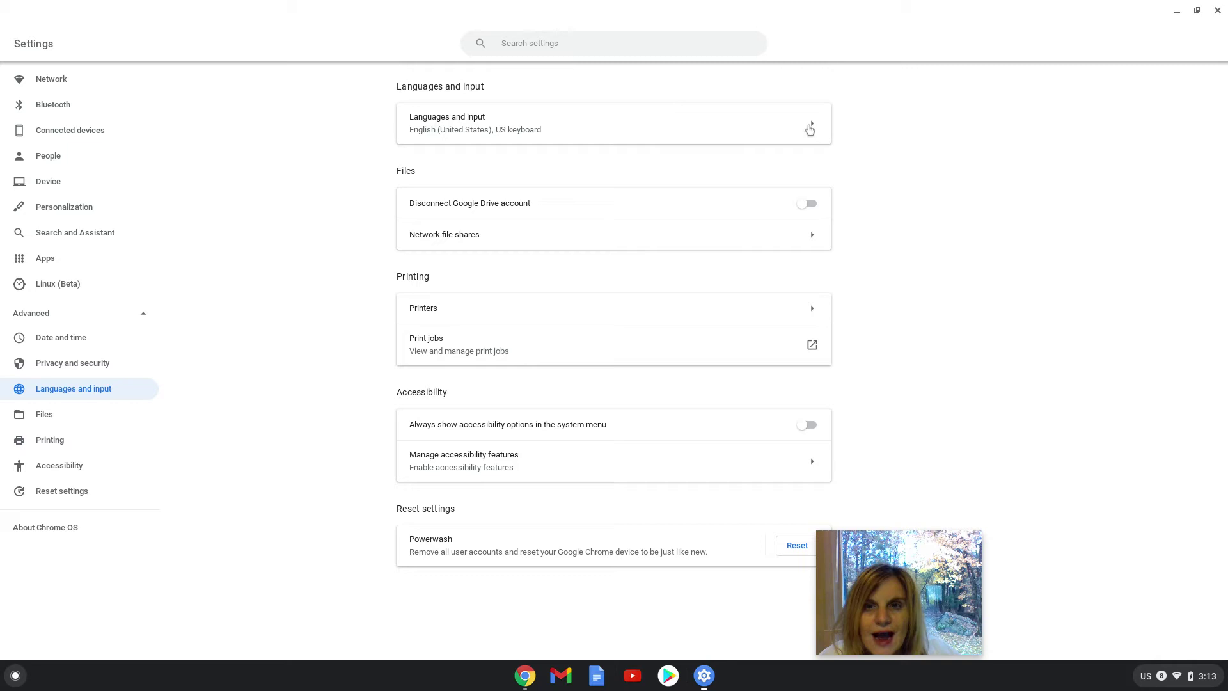
- Go to the Languages and input page listing English and Spanish (Latin America)
{"action": "left_click", "coordinate": [812, 127]}
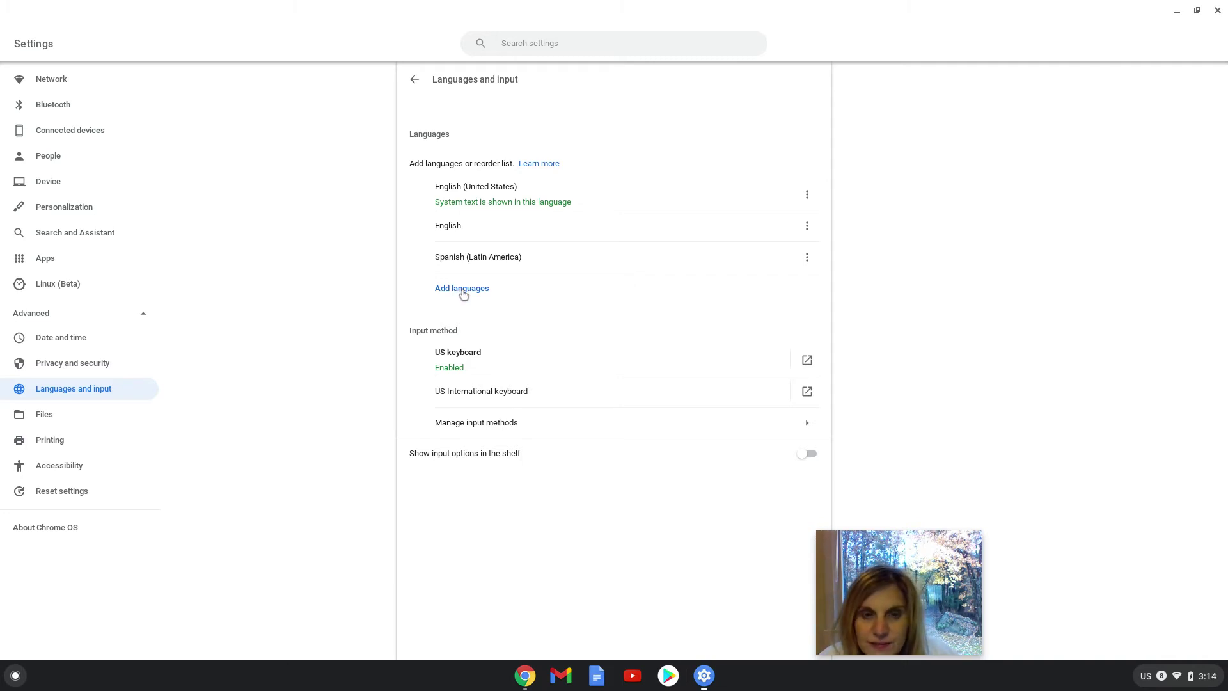
- Bring up the Add languages dialog and scroll its list down to the Spanish variants
{"action": "left_click", "coordinate": [463, 289]}
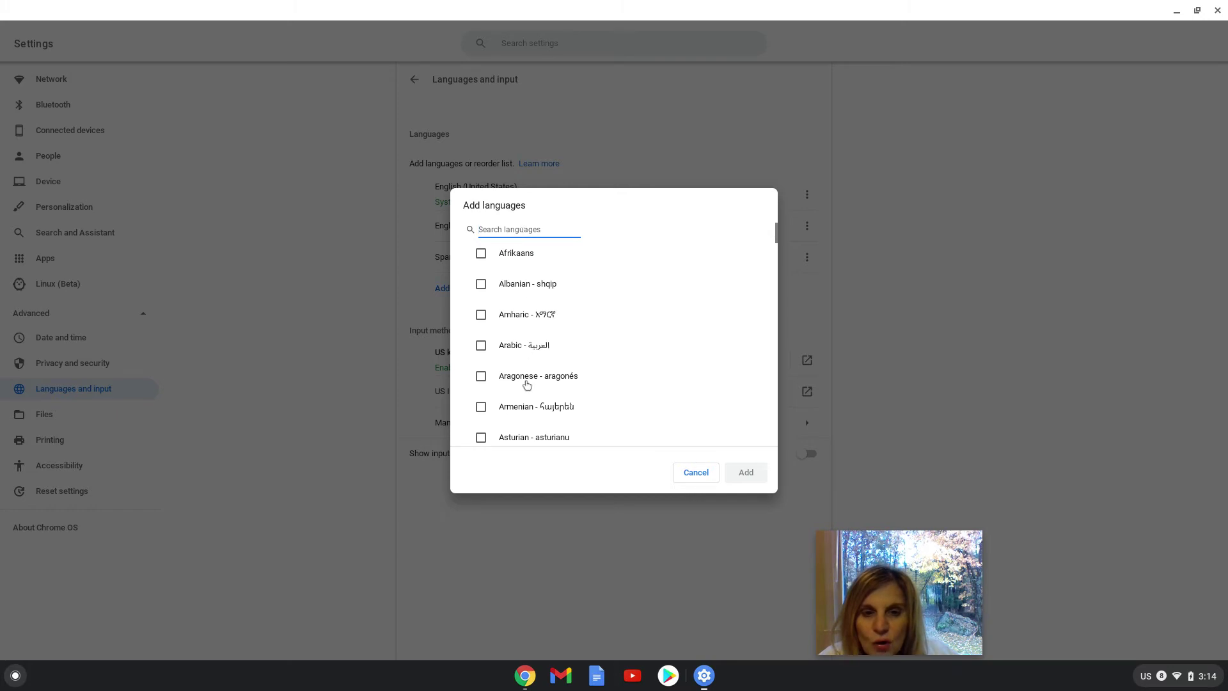
{"action": "scroll", "coordinate": [526, 384], "scroll_direction": "down", "scroll_amount": 6}
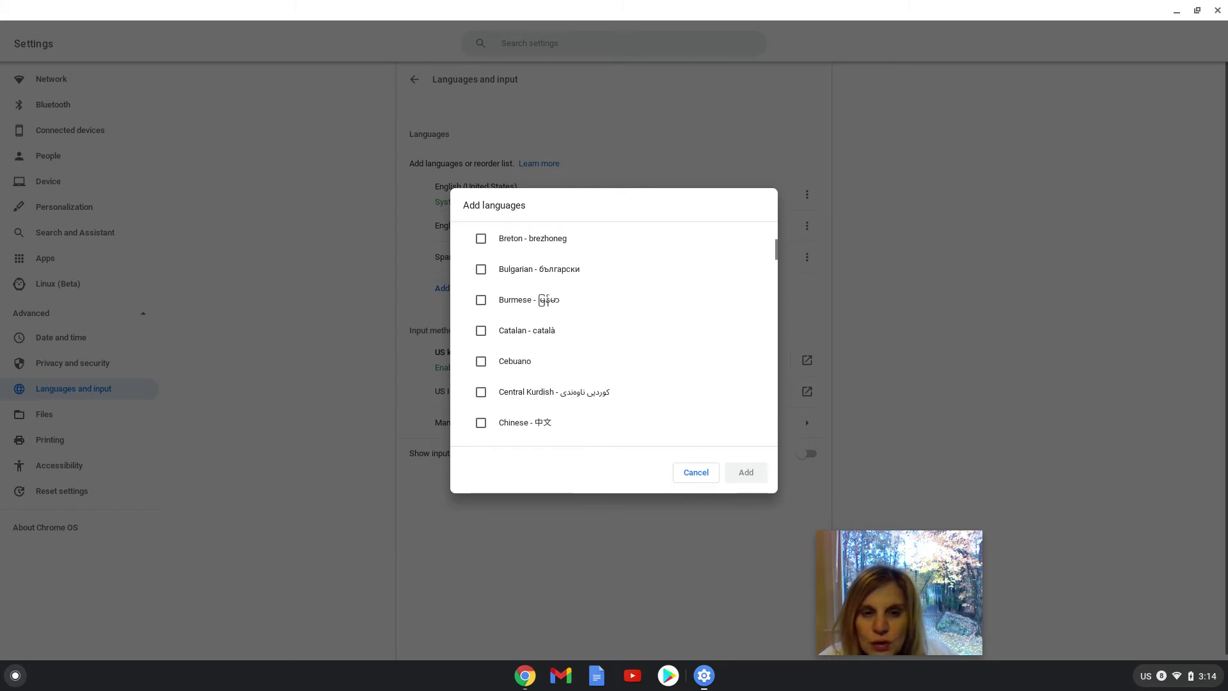
{"action": "scroll", "coordinate": [544, 299], "scroll_direction": "down", "scroll_amount": 10}
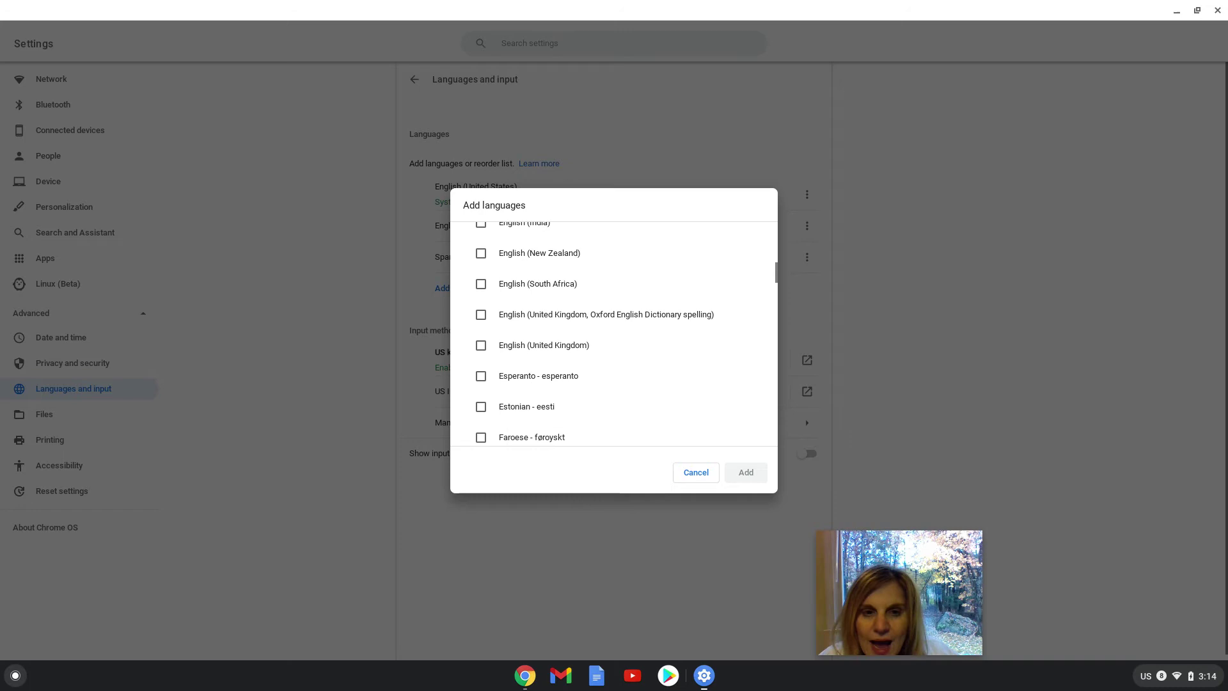
{"action": "scroll", "coordinate": [614, 333], "scroll_direction": "down", "scroll_amount": 4}
{"action": "scroll", "coordinate": [614, 333], "scroll_direction": "down", "scroll_amount": 2}
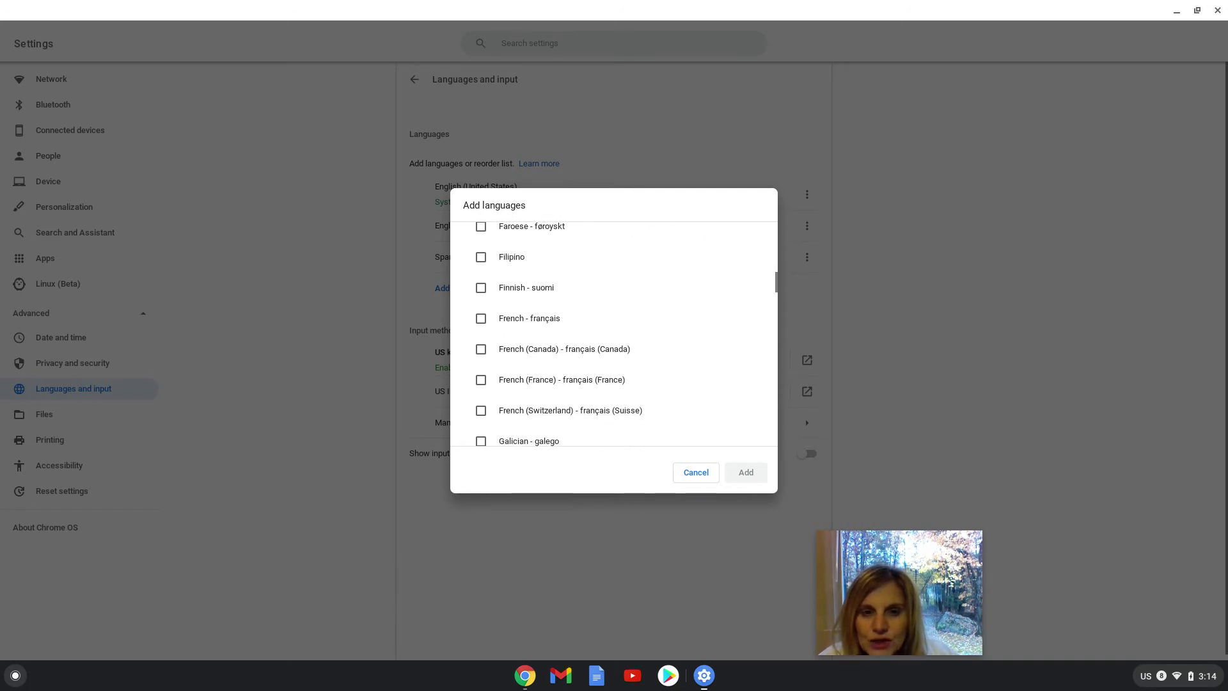
{"action": "scroll", "coordinate": [614, 332], "scroll_direction": "down", "scroll_amount": 4}
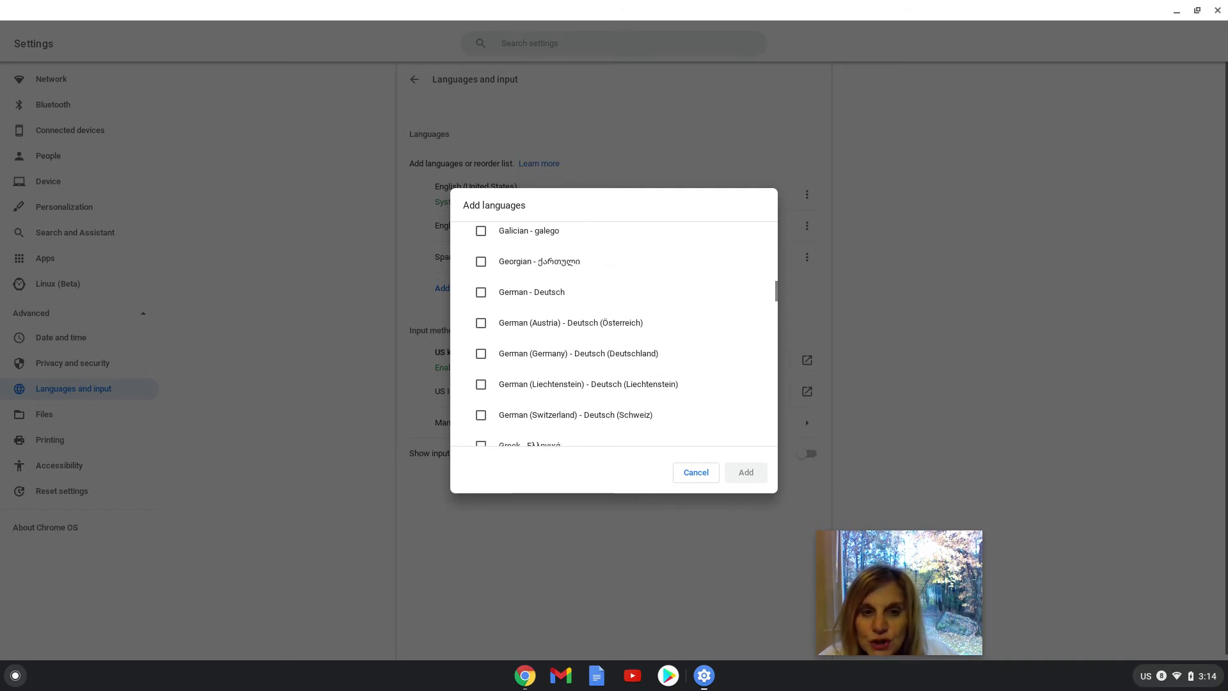
{"action": "scroll", "coordinate": [614, 332], "scroll_direction": "down", "scroll_amount": 5}
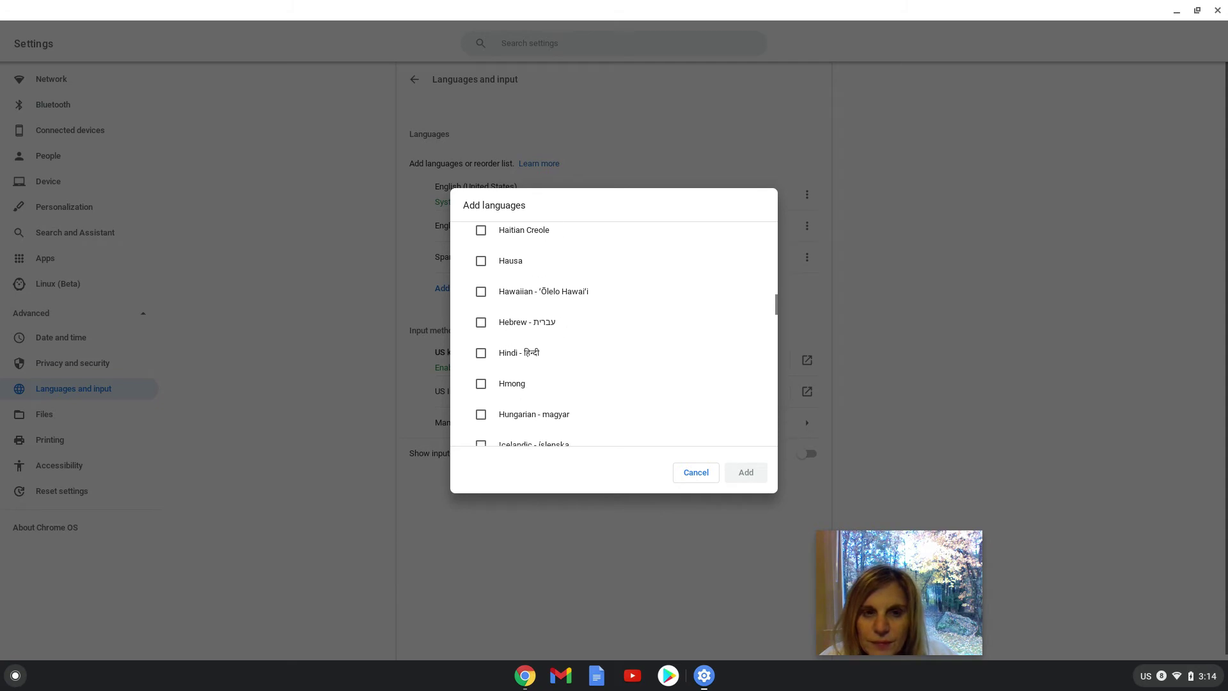
{"action": "scroll", "coordinate": [614, 333], "scroll_direction": "down", "scroll_amount": 5}
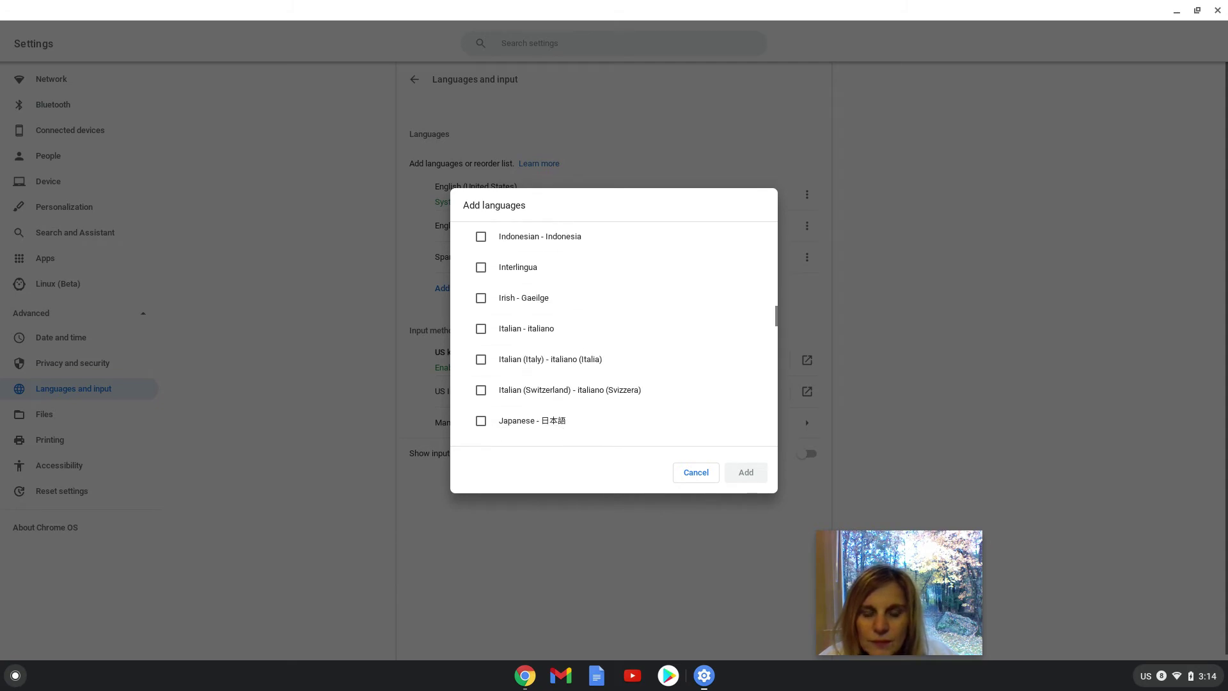
{"action": "scroll", "coordinate": [614, 333], "scroll_direction": "down", "scroll_amount": 4}
{"action": "scroll", "coordinate": [614, 332], "scroll_direction": "down", "scroll_amount": 5}
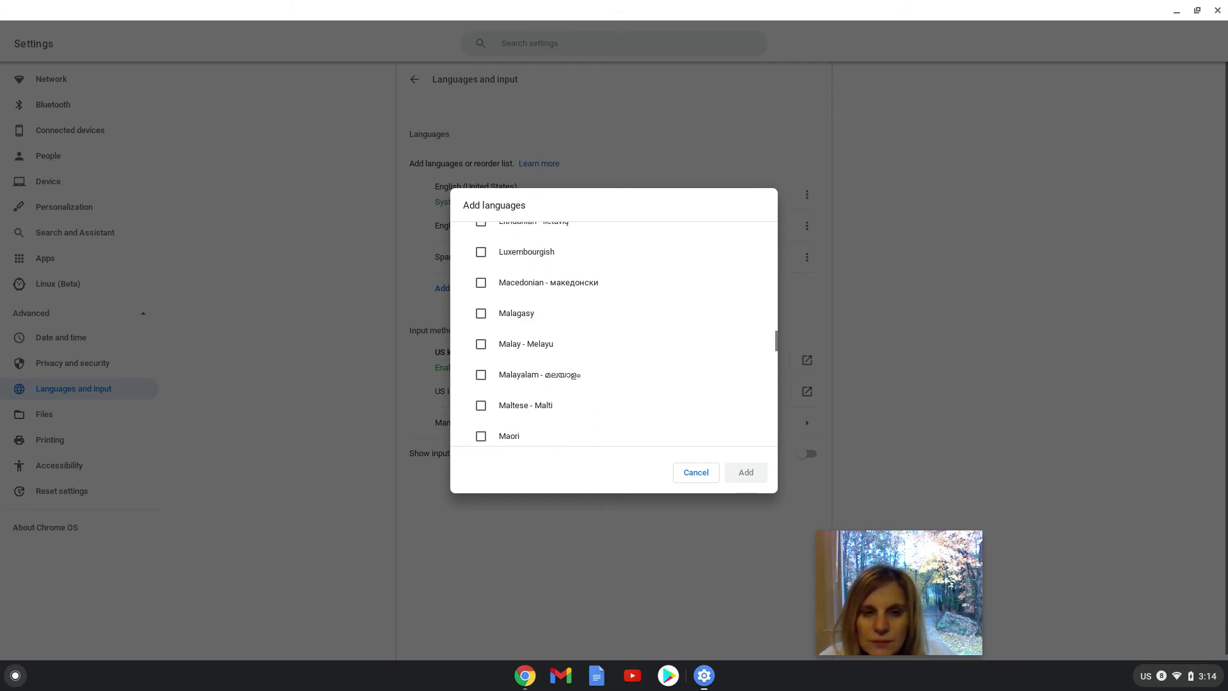
{"action": "scroll", "coordinate": [615, 332], "scroll_direction": "down", "scroll_amount": 5}
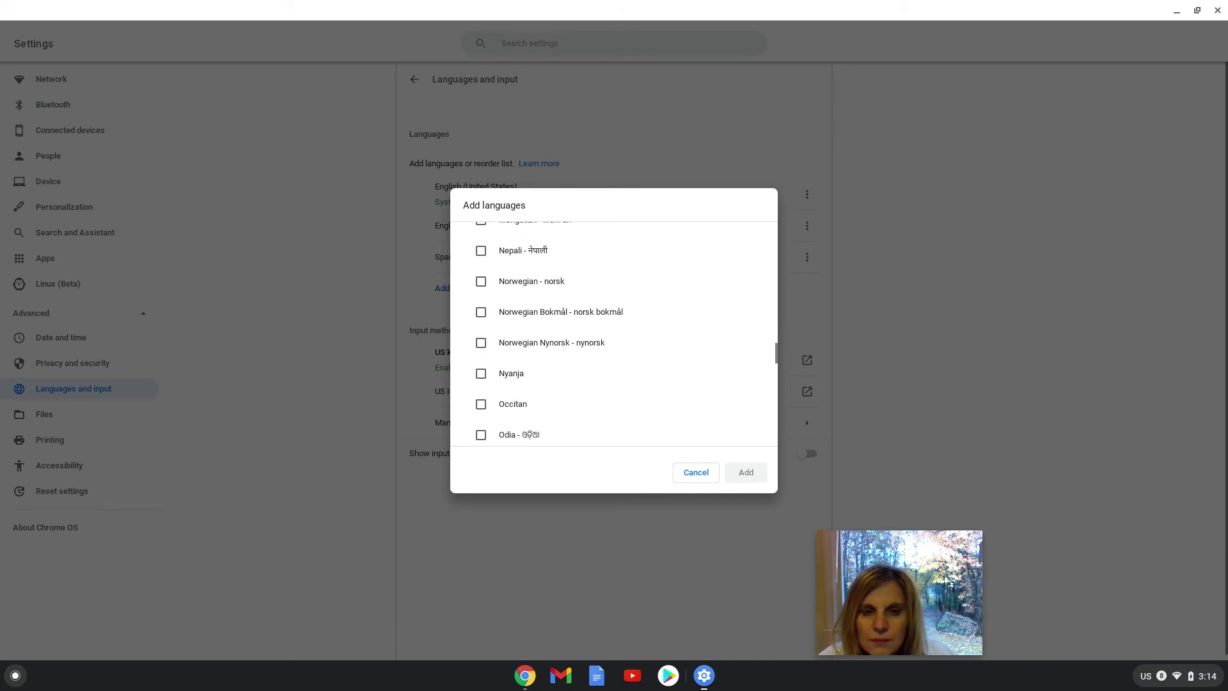
{"action": "scroll", "coordinate": [614, 333], "scroll_direction": "down", "scroll_amount": 5}
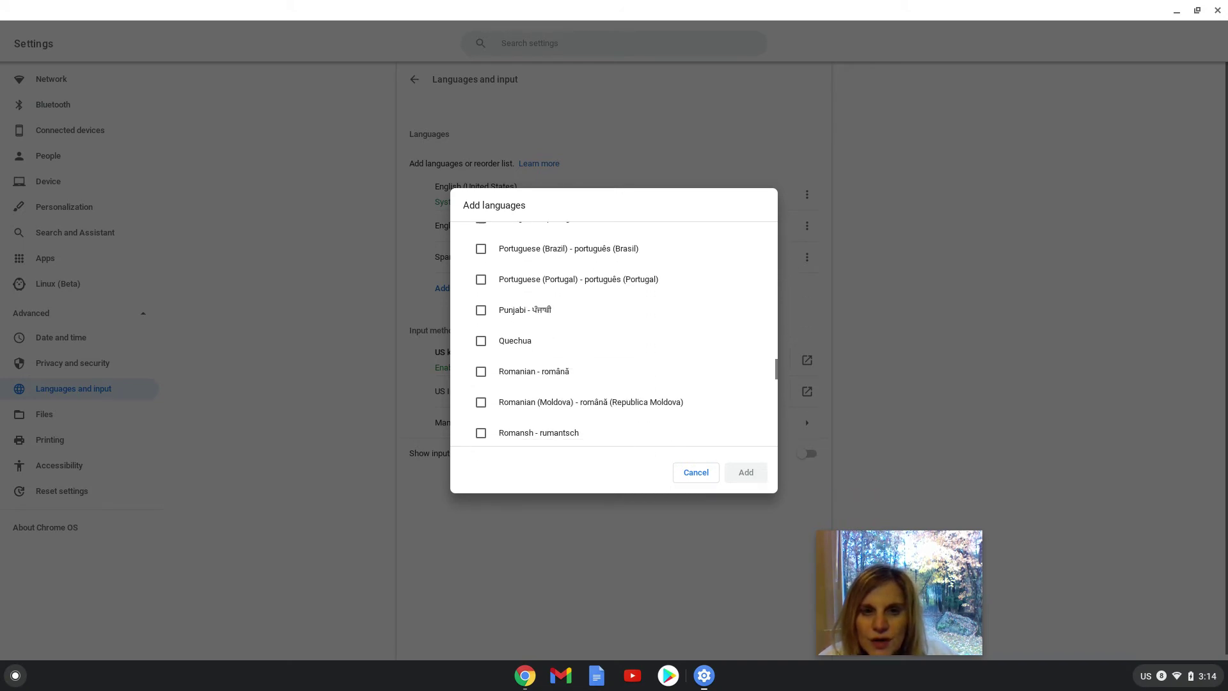
{"action": "scroll", "coordinate": [614, 333], "scroll_direction": "down", "scroll_amount": 5}
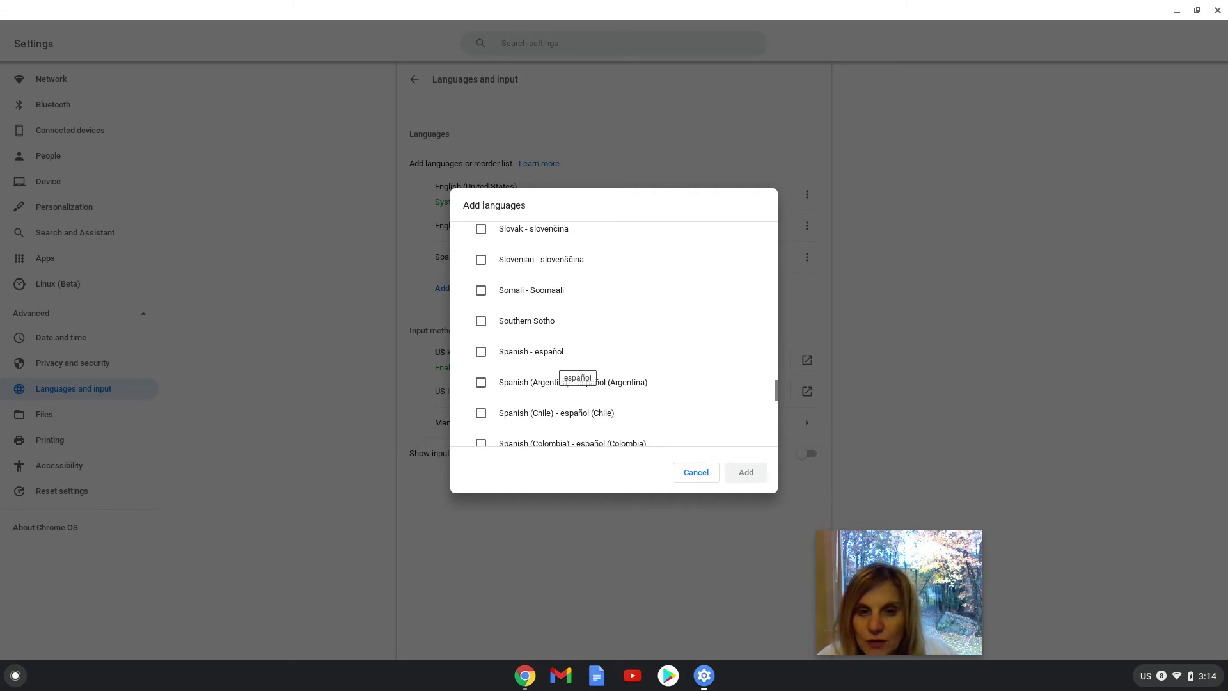
- Scroll further through the Spanish entries, then back up the Add languages list
{"action": "scroll", "coordinate": [559, 393], "scroll_direction": "down", "scroll_amount": 2}
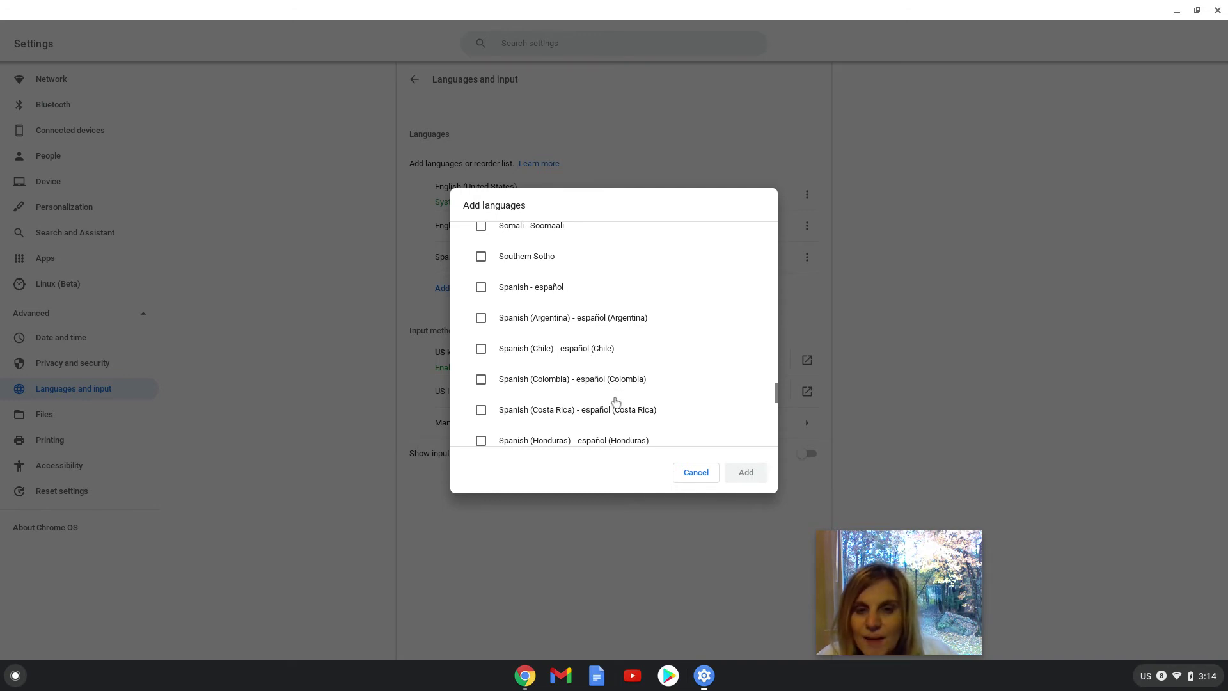
{"action": "scroll", "coordinate": [616, 401], "scroll_direction": "down", "scroll_amount": 2}
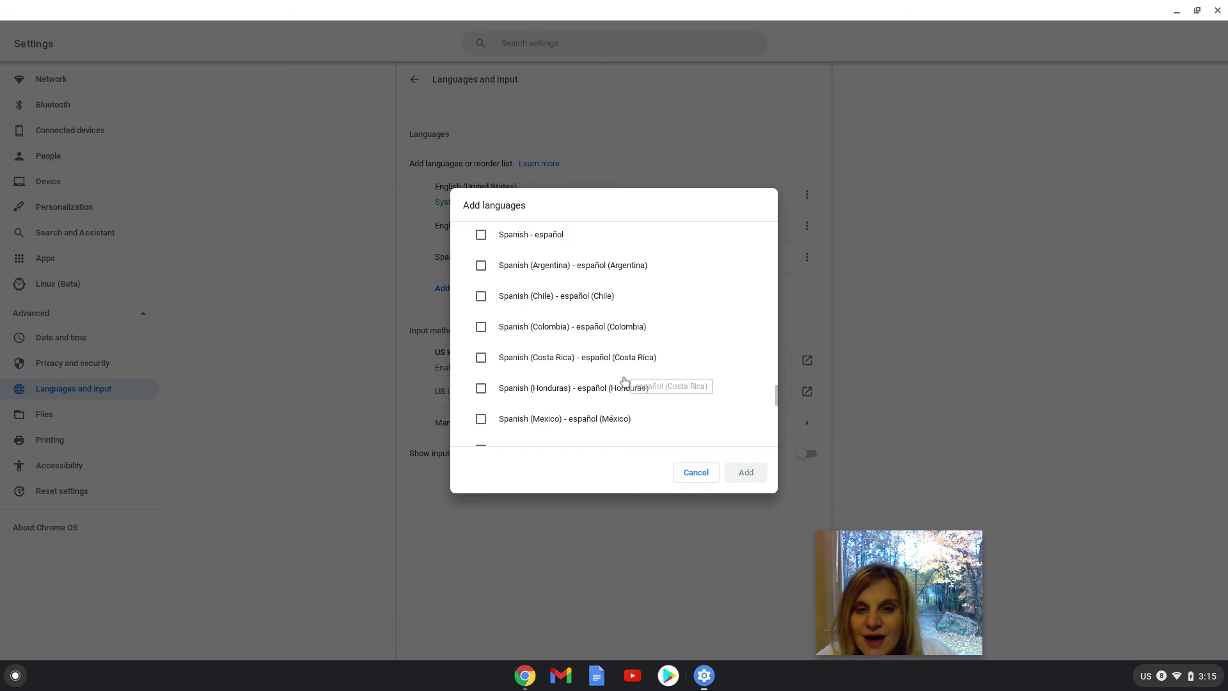
{"action": "scroll", "coordinate": [616, 409], "scroll_direction": "down", "scroll_amount": 2}
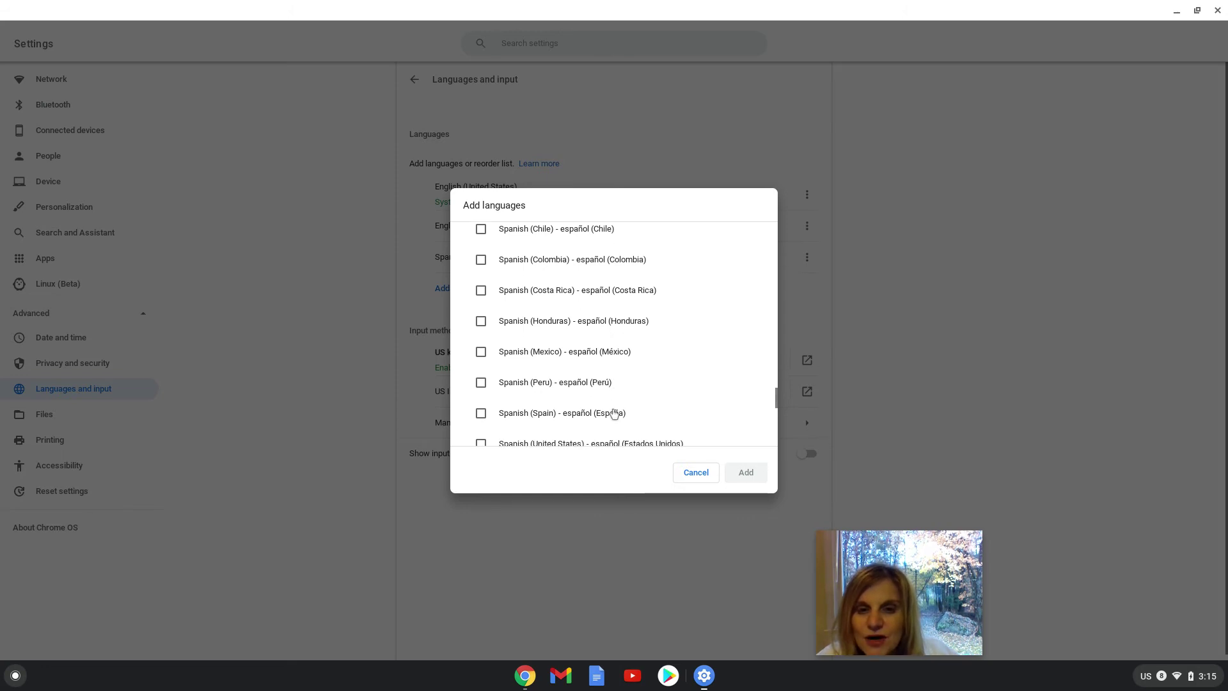
{"action": "scroll", "coordinate": [594, 429], "scroll_direction": "down", "scroll_amount": 1}
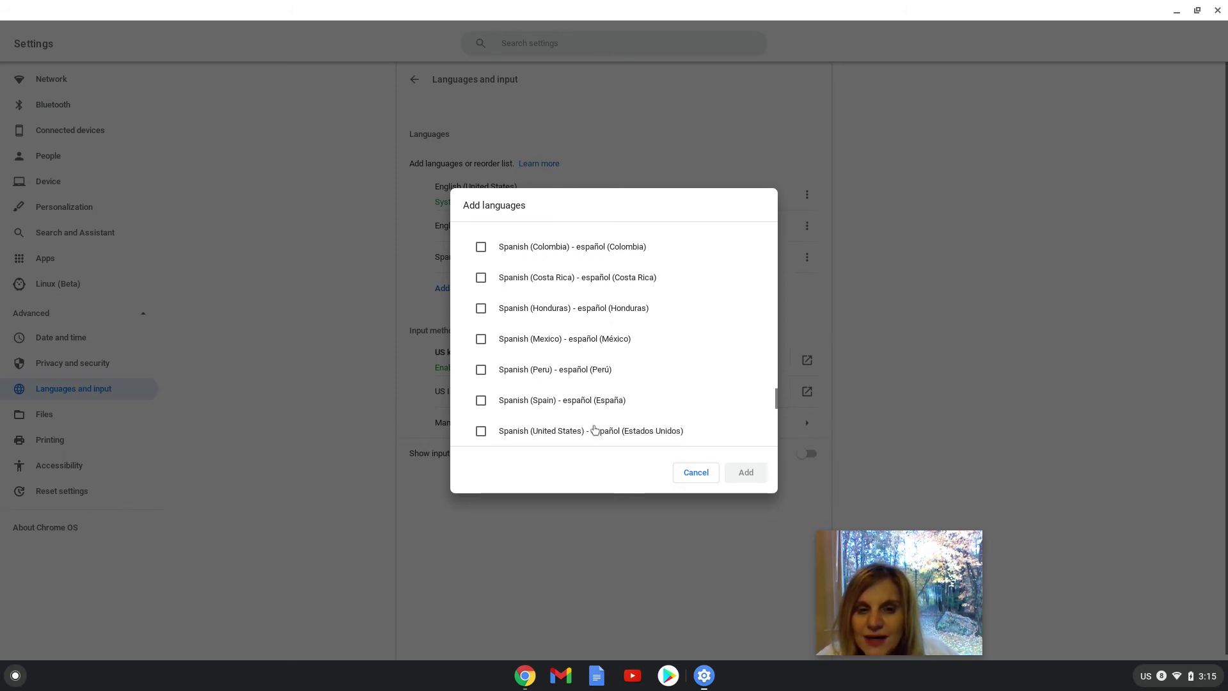
{"action": "scroll", "coordinate": [594, 428], "scroll_direction": "down", "scroll_amount": 1}
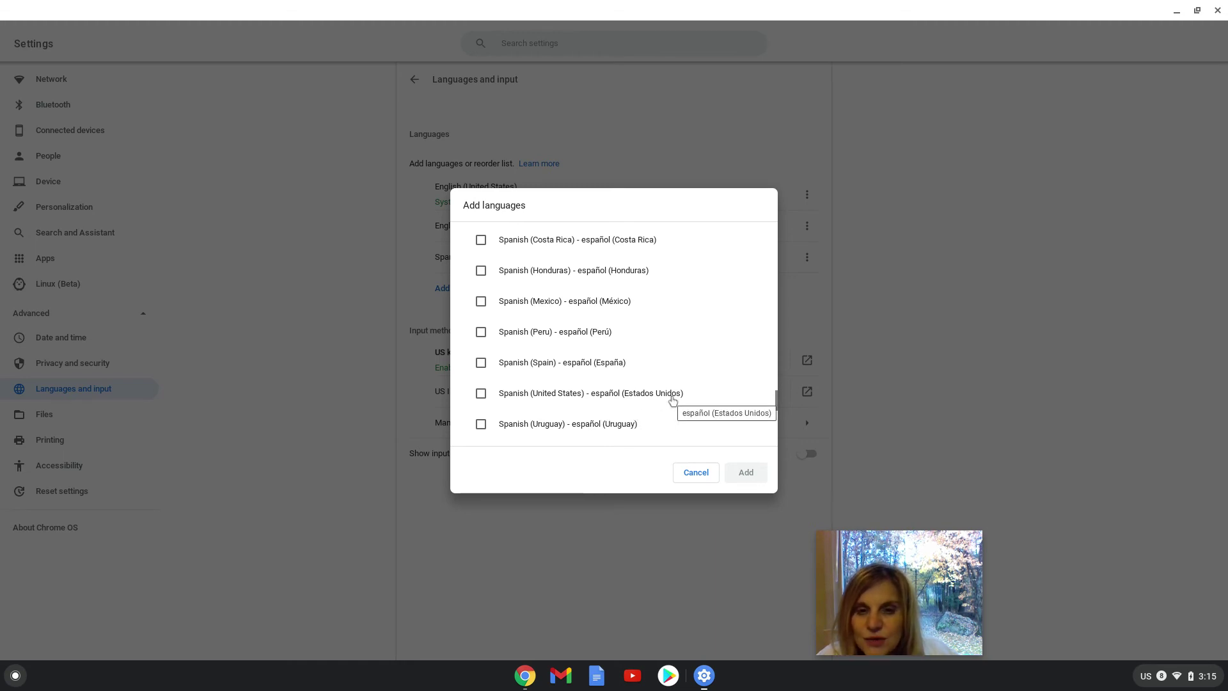
{"action": "scroll", "coordinate": [606, 433], "scroll_direction": "down", "scroll_amount": 2}
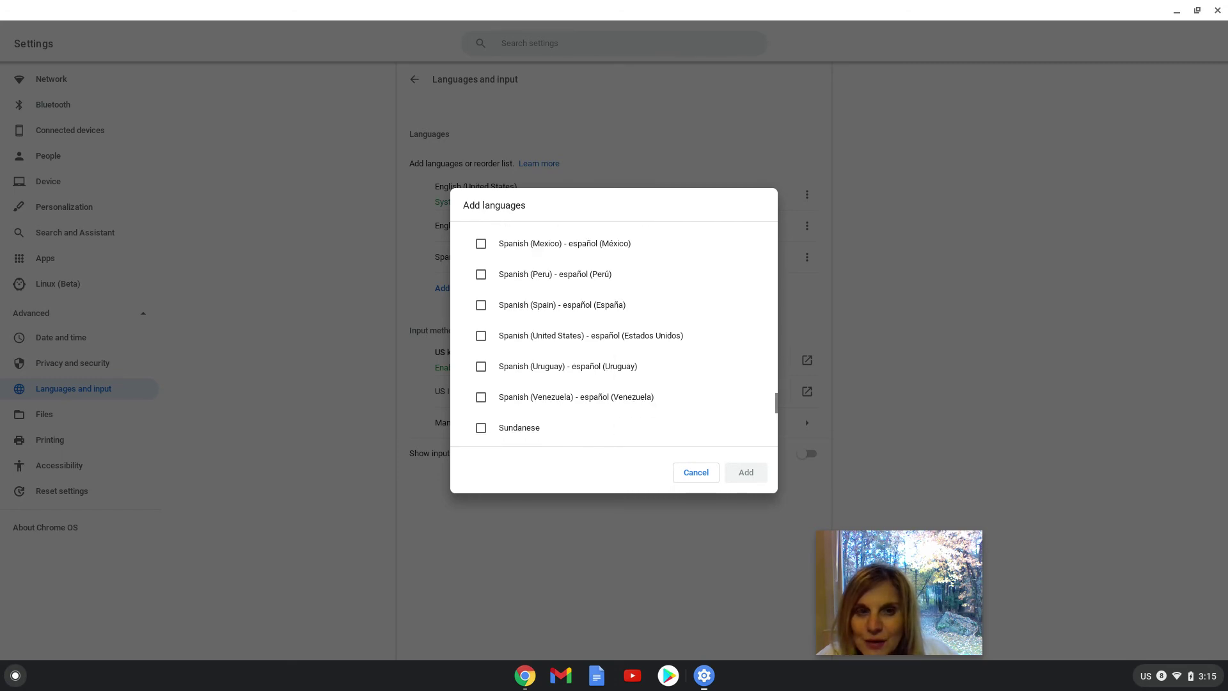
{"action": "scroll", "coordinate": [615, 333], "scroll_direction": "up", "scroll_amount": 10}
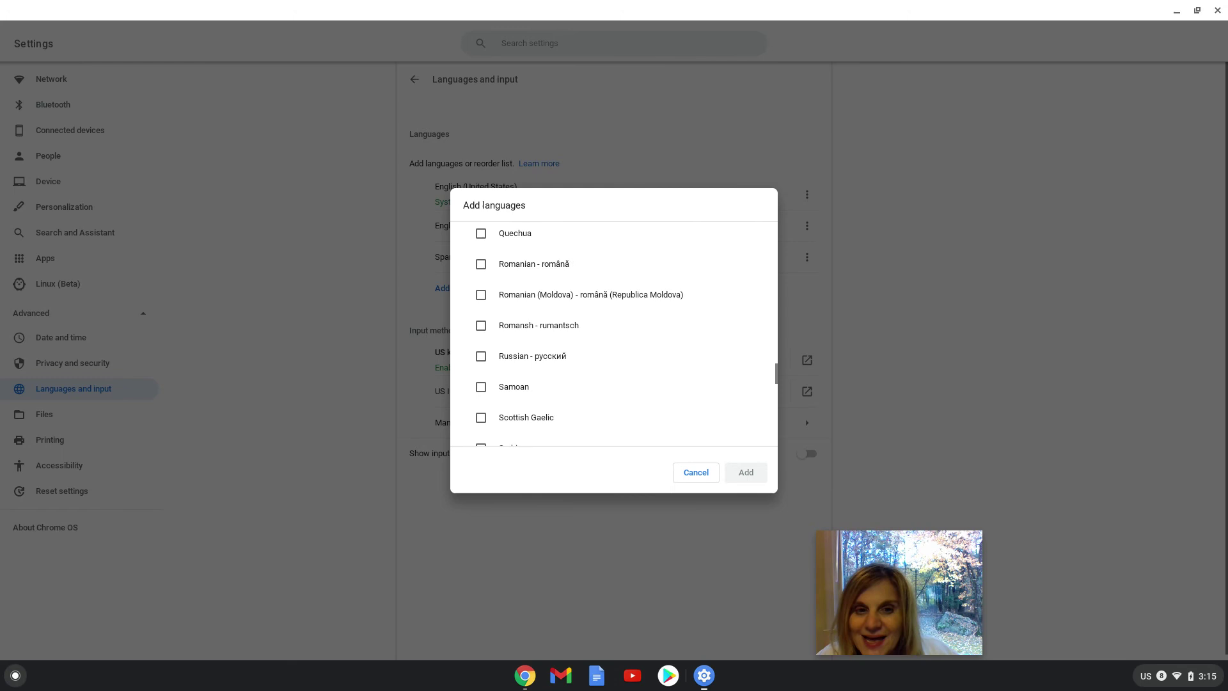
{"action": "scroll", "coordinate": [611, 348], "scroll_direction": "up", "scroll_amount": 10}
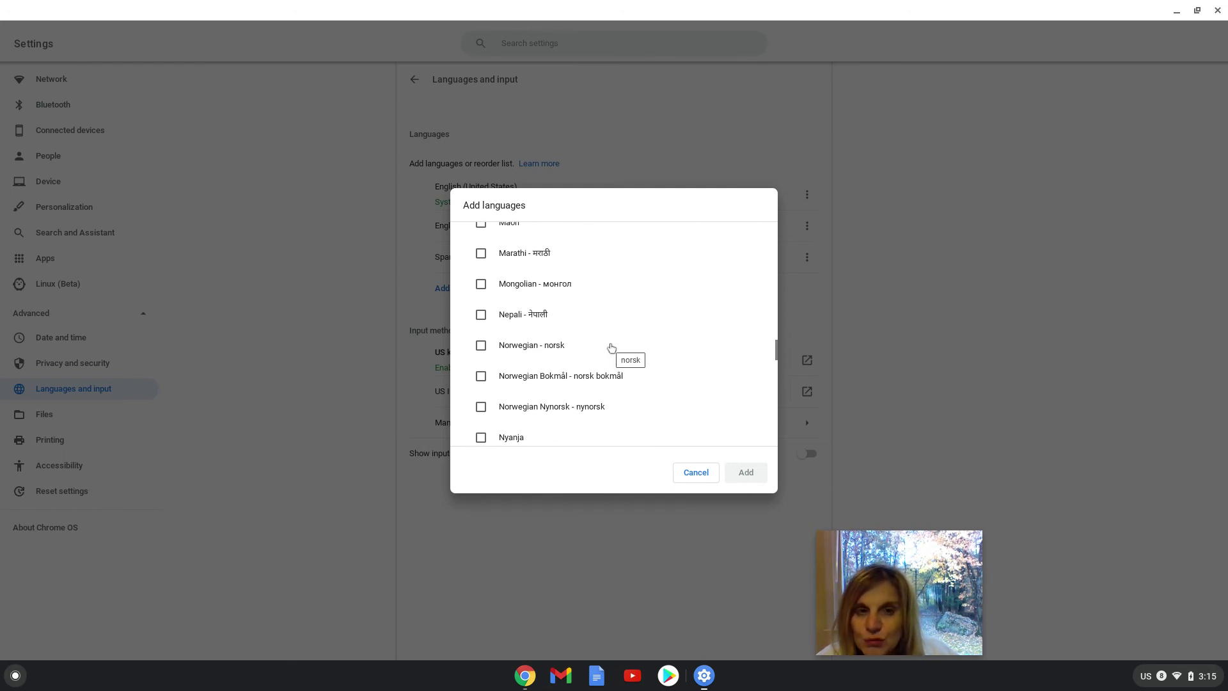
- Cancel the Add languages dialog and bring up the Spanish (Latin America) options menu
{"action": "left_click", "coordinate": [692, 474]}
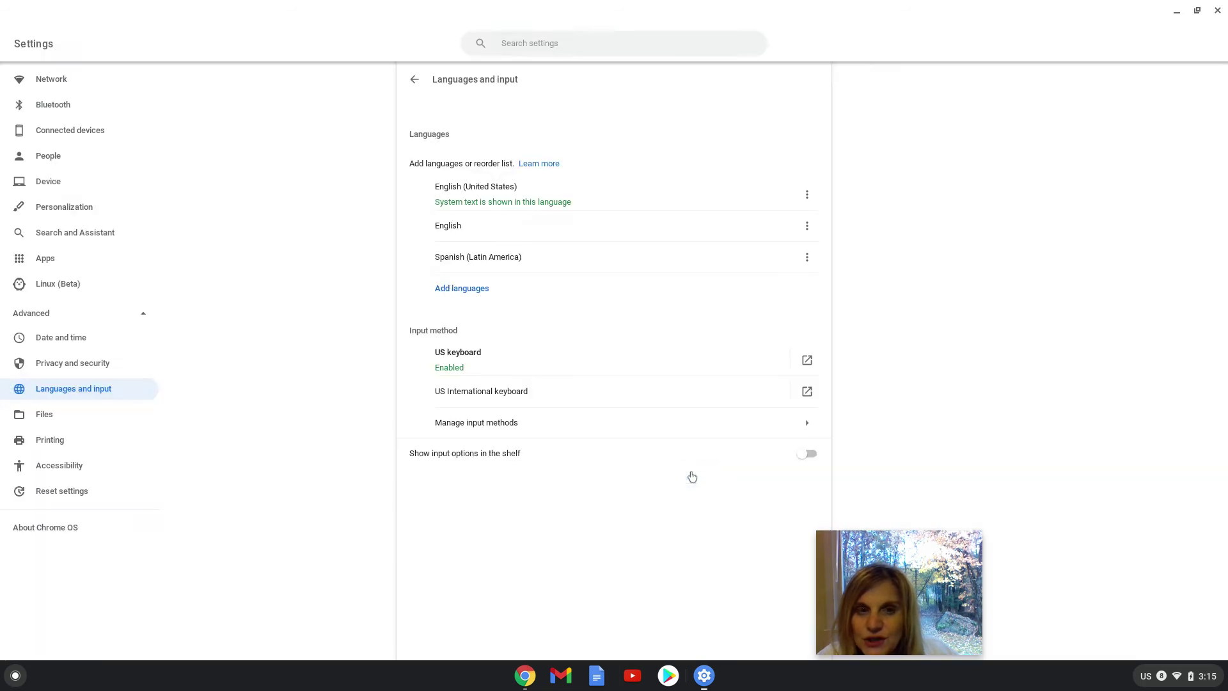
{"action": "left_click", "coordinate": [807, 258]}
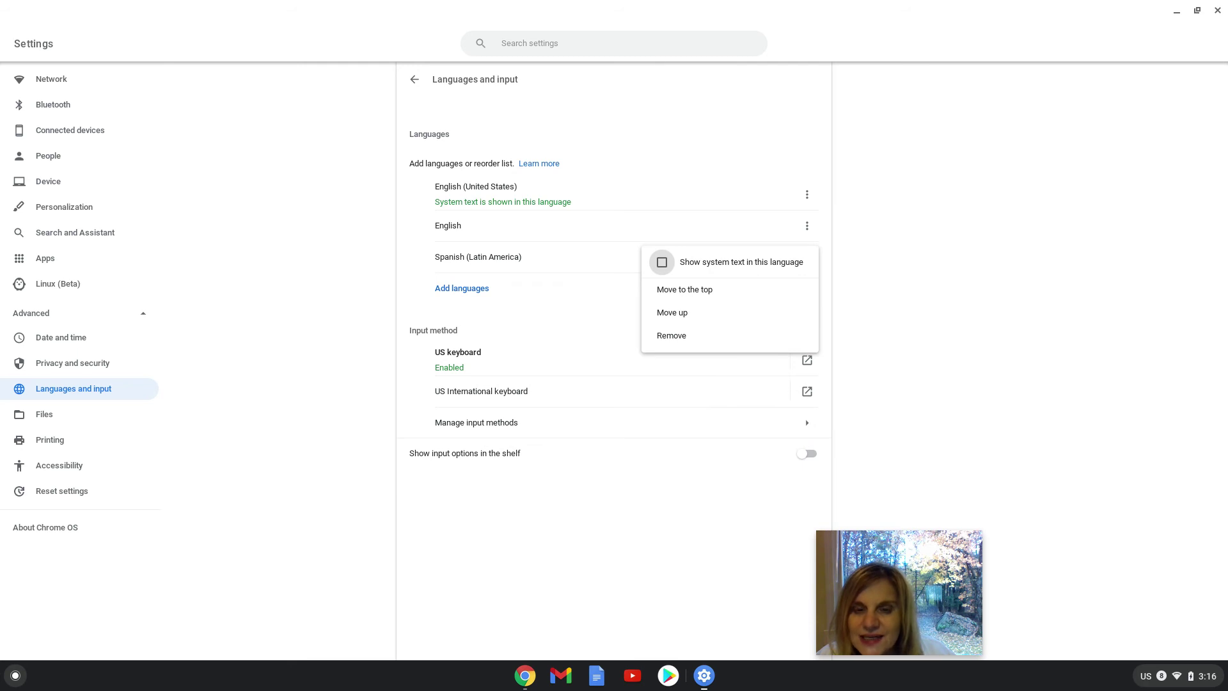
- Tick 'Show system text in this language' for Spanish (Latin America)
{"action": "left_click", "coordinate": [663, 262]}
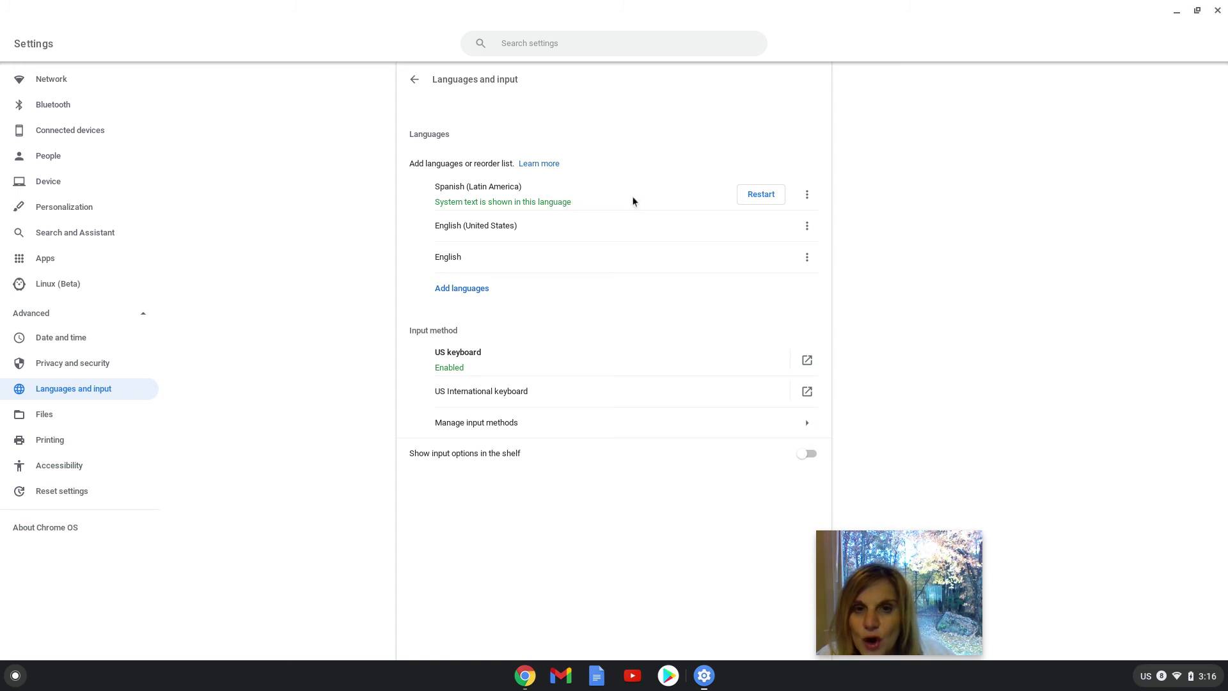
{"action": "left_click", "coordinate": [755, 200]}
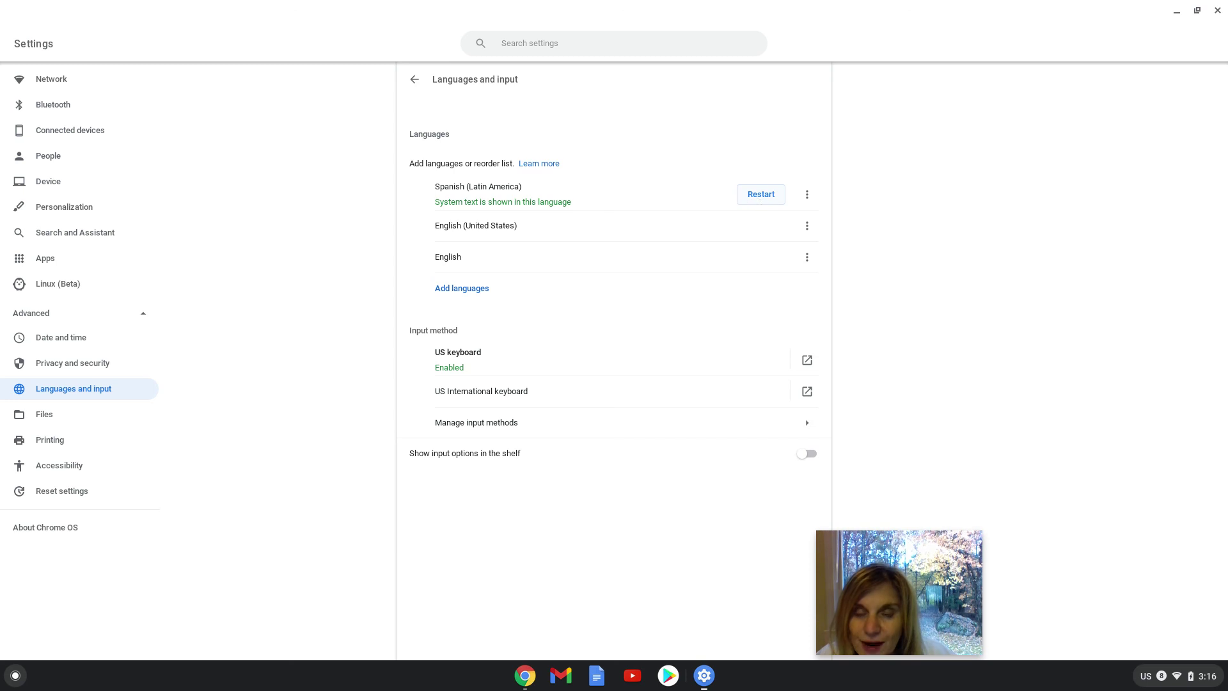